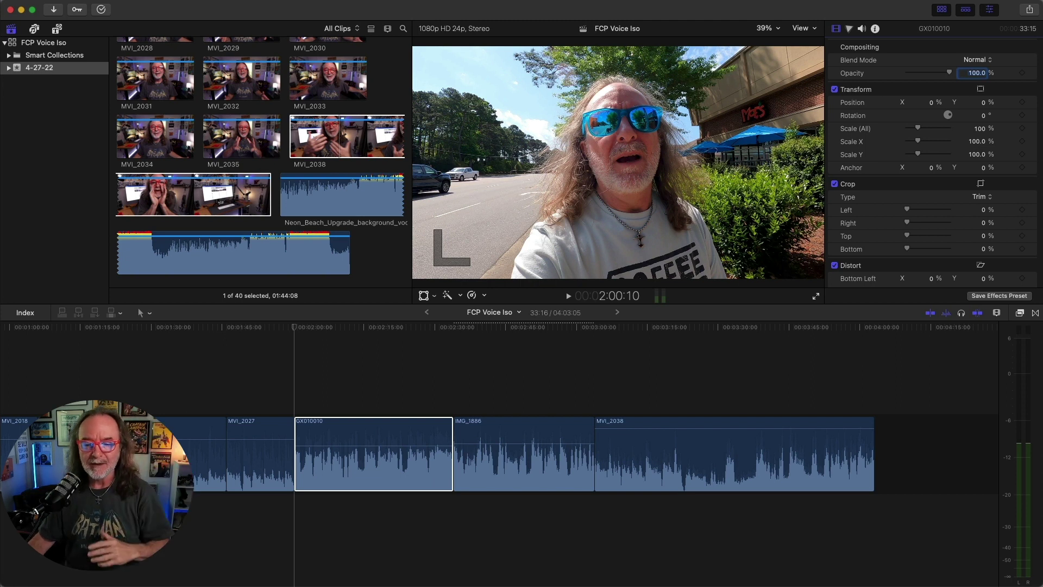
- Play through the GX010010 interview clip, then return the playhead to its start
click(292, 368)
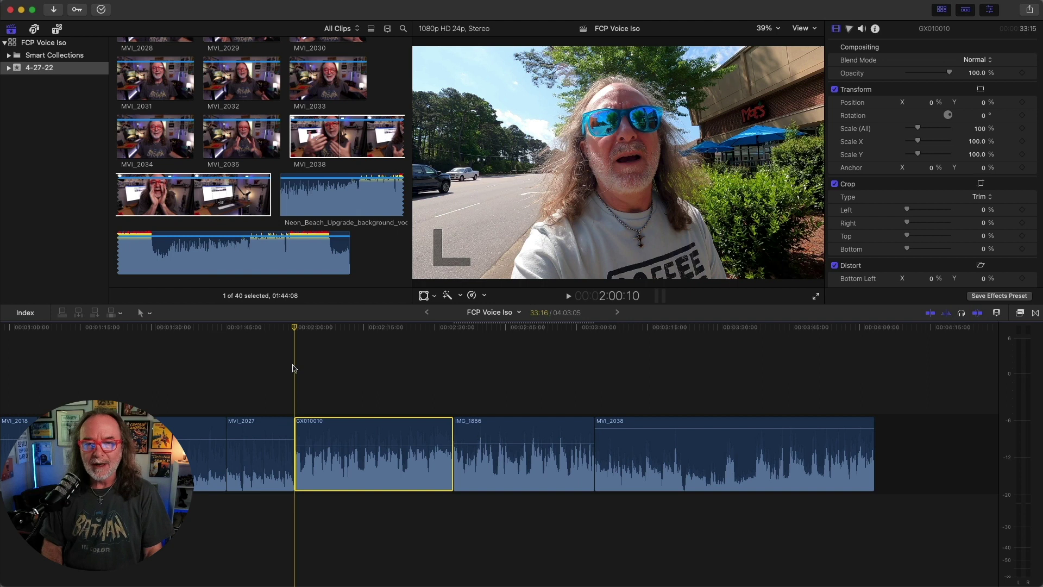
key(space)
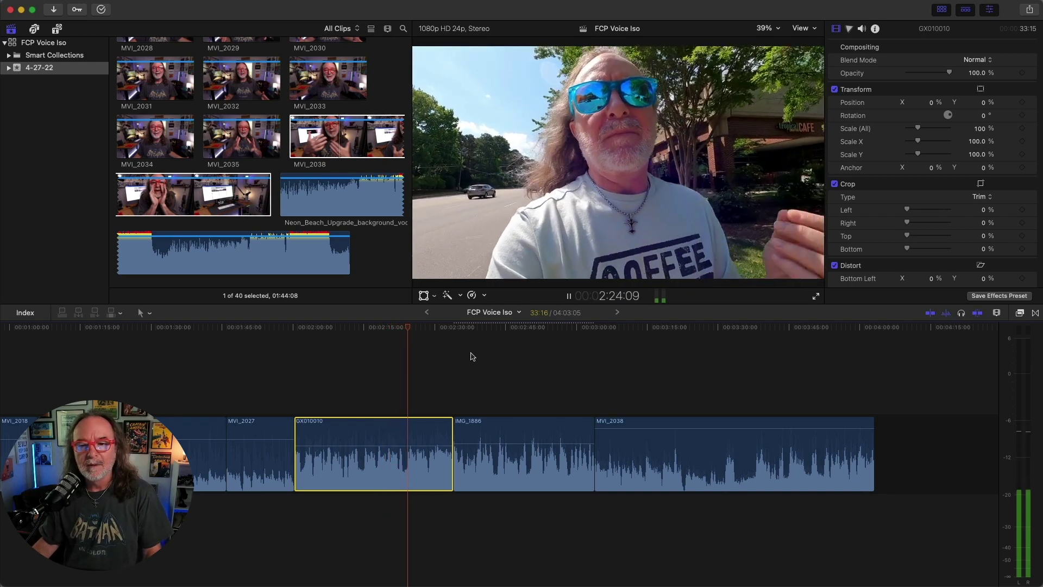
key(space)
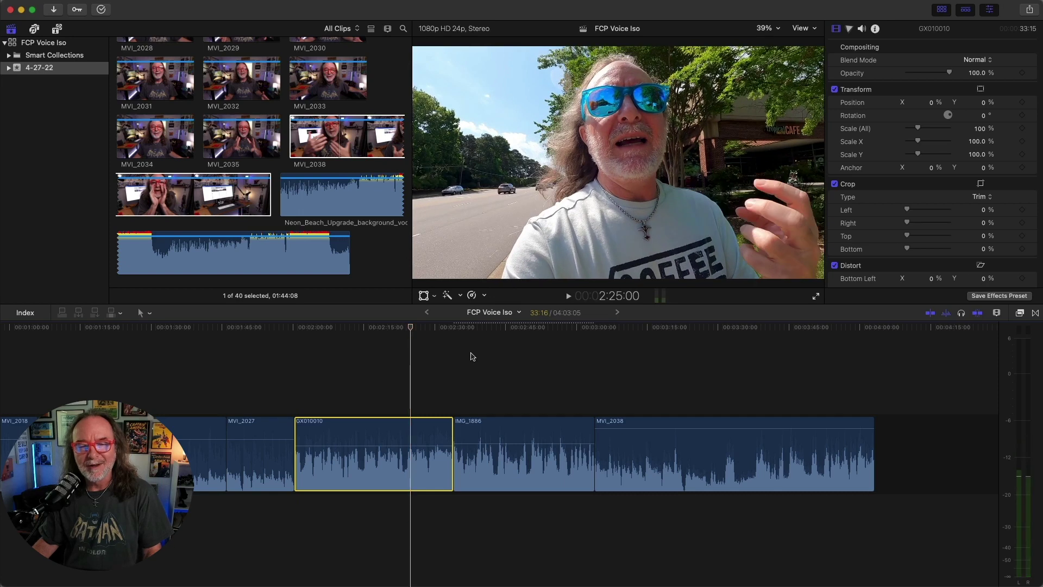
key(space)
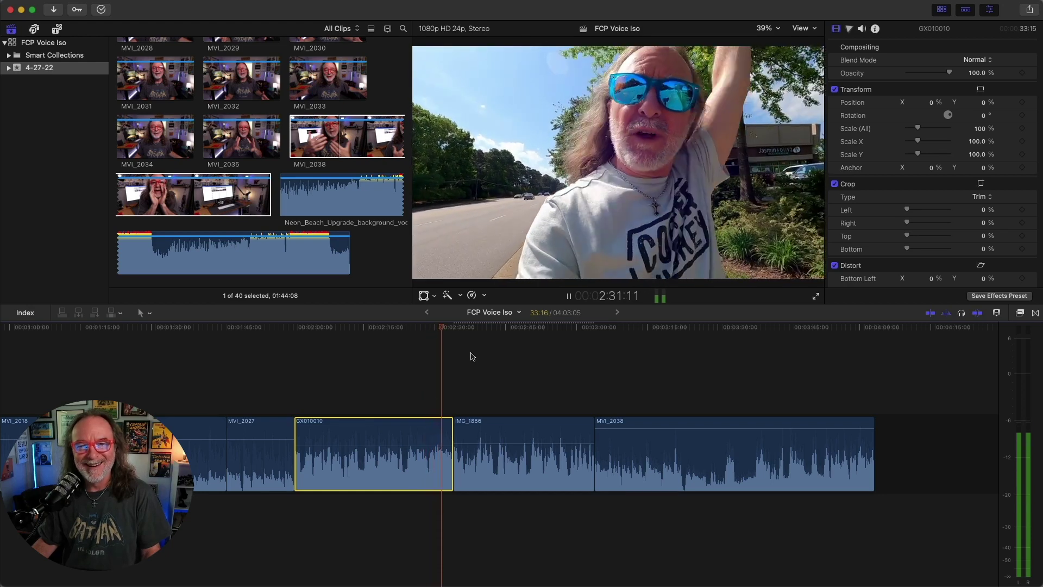
drag(449, 336, 298, 339)
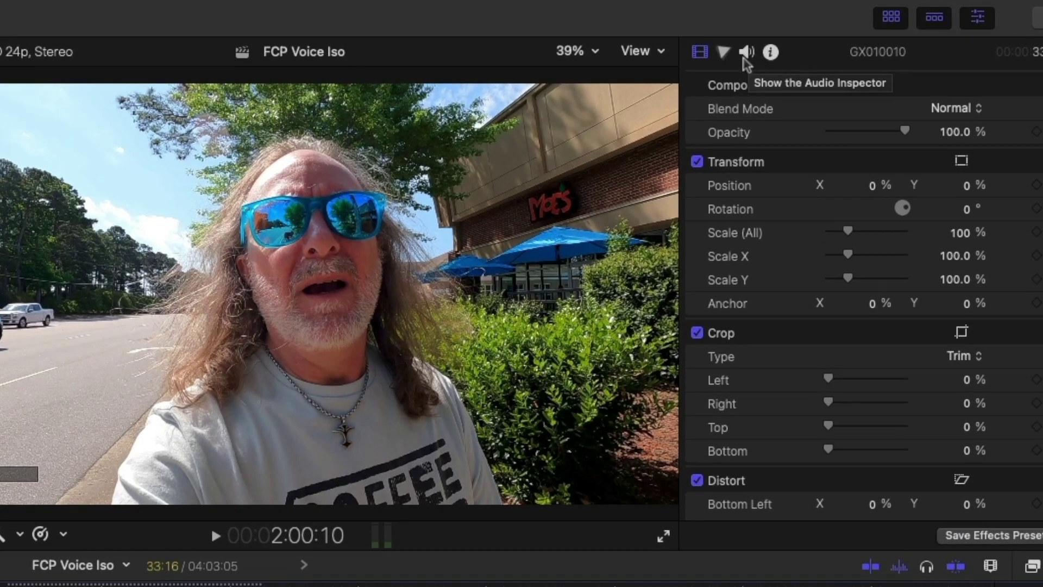
- Enable Voice Isolation at 50% for GX010010 in the Audio Inspector and play it back
click(745, 54)
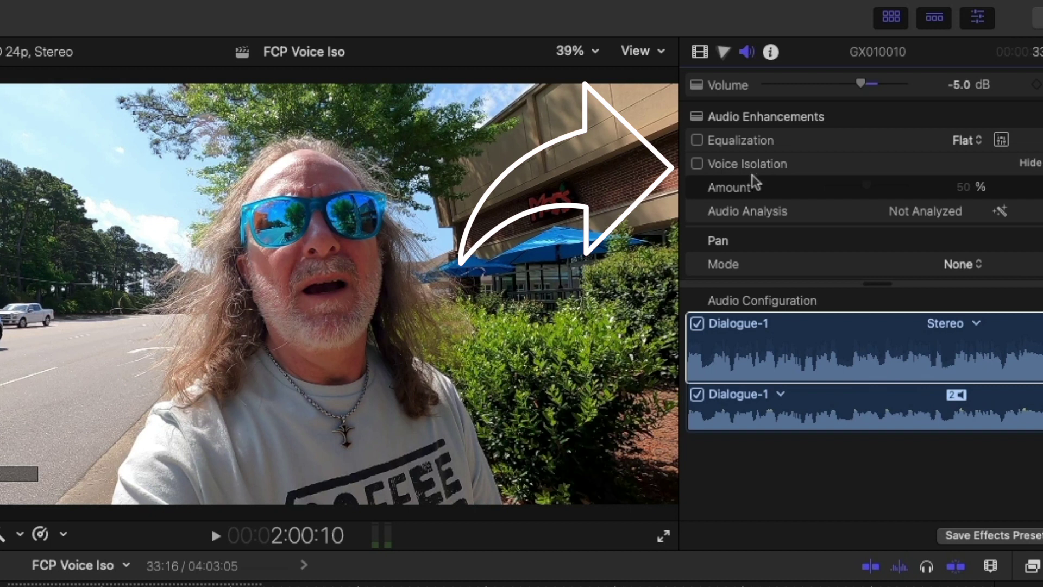
click(697, 164)
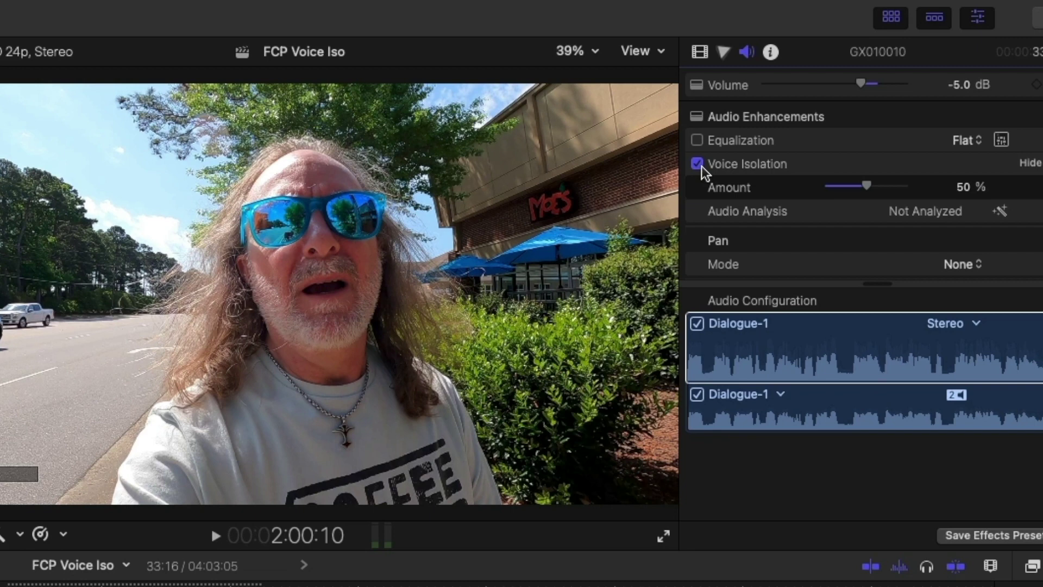
key(space)
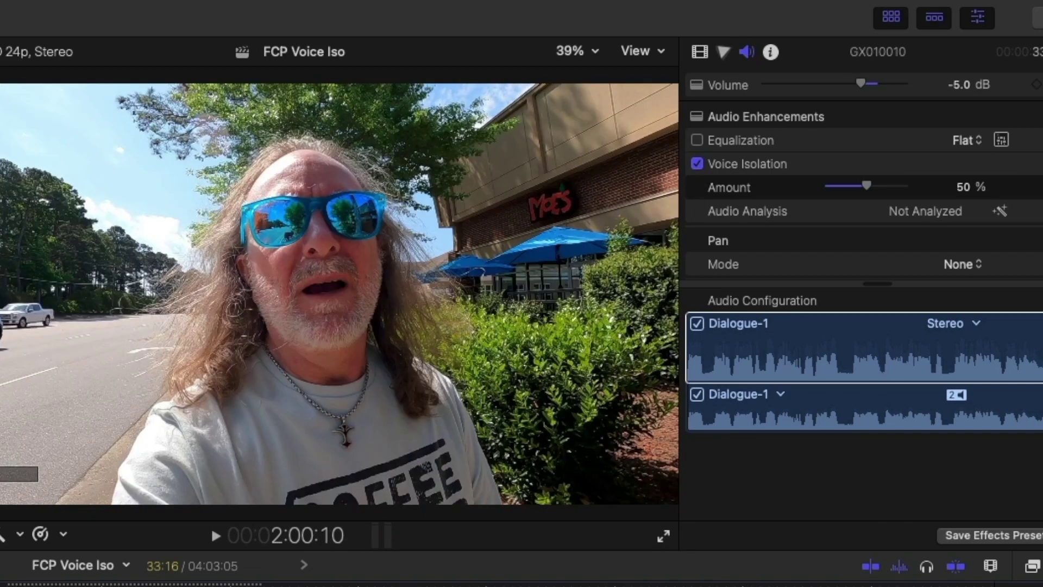
key(space)
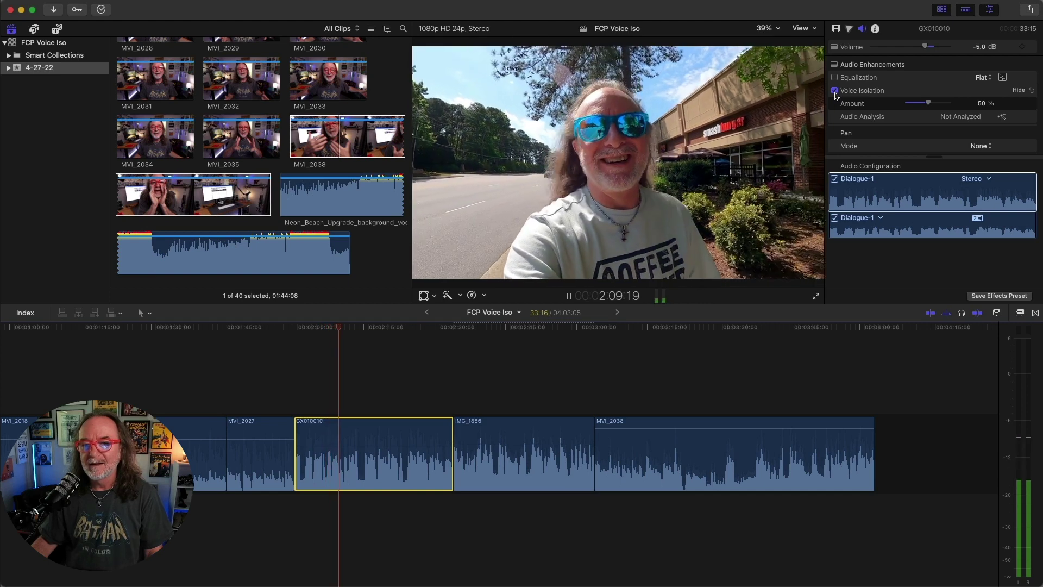
- Rewind GX010010 a few seconds and toggle Voice Isolation off and on to compare, leaving it on
key(space)
drag(346, 328, 322, 330)
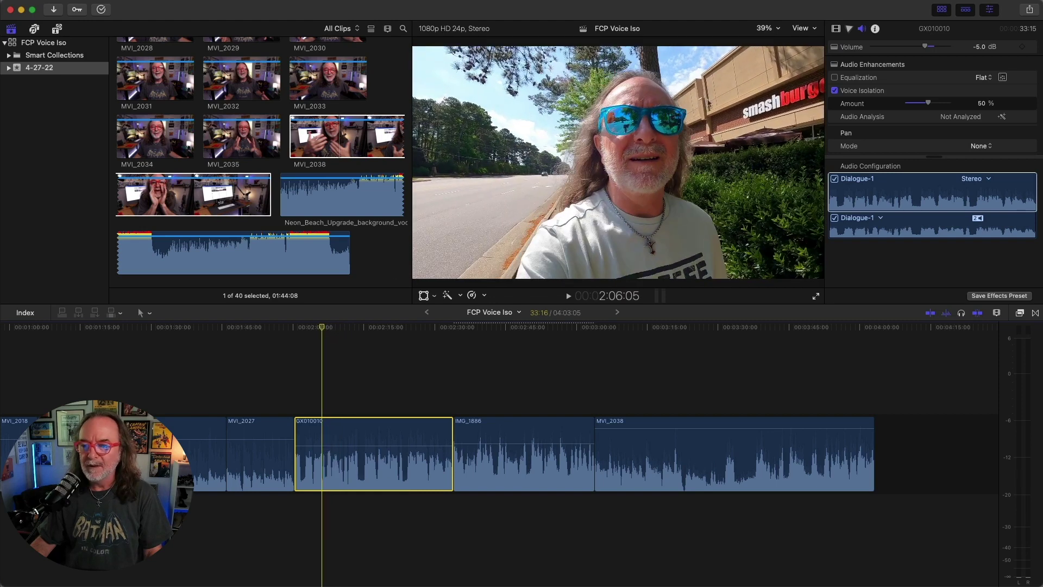
click(835, 90)
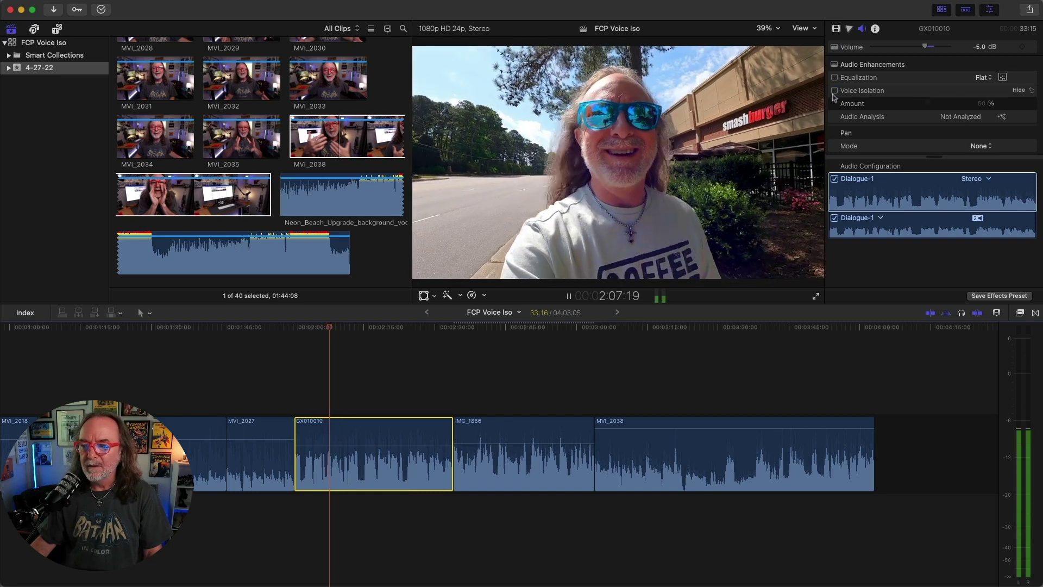
click(834, 91)
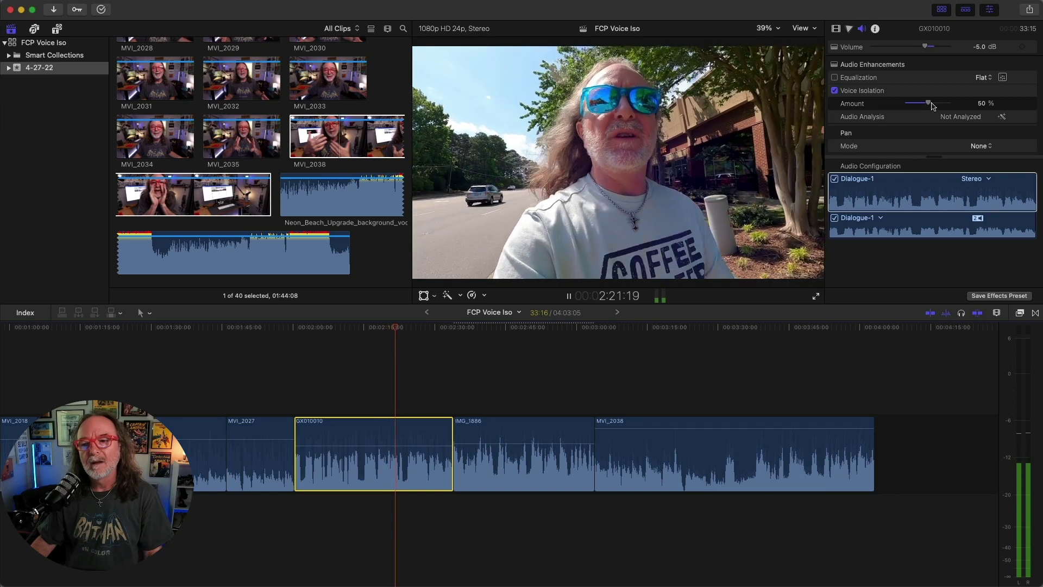
click(835, 91)
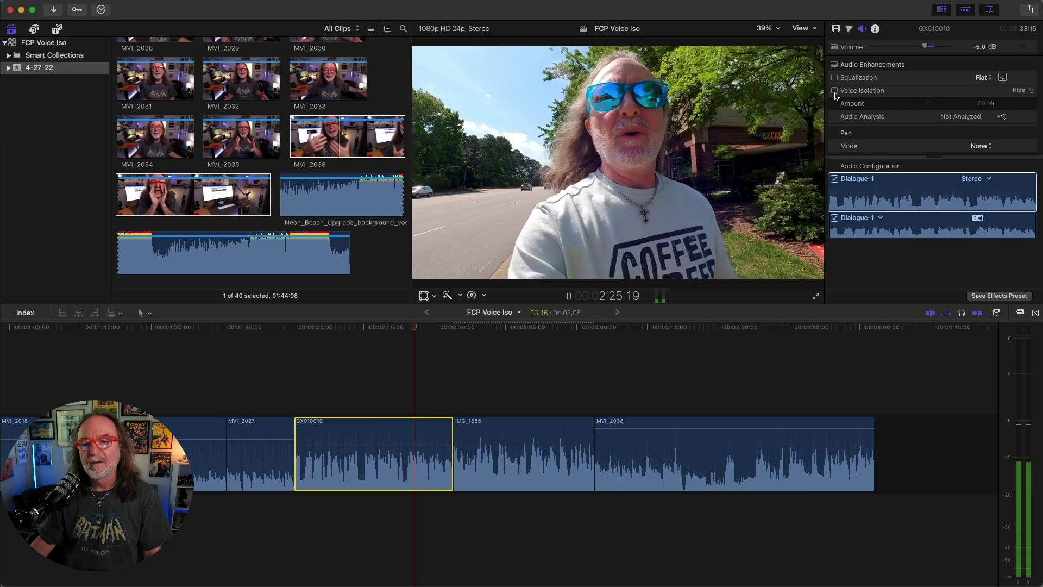
click(835, 91)
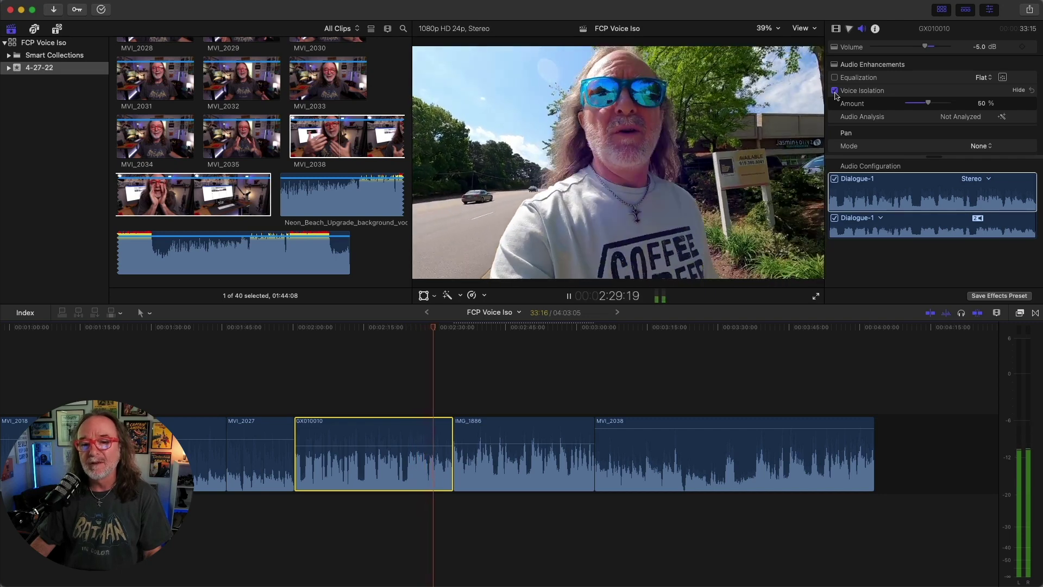
click(835, 90)
click(835, 91)
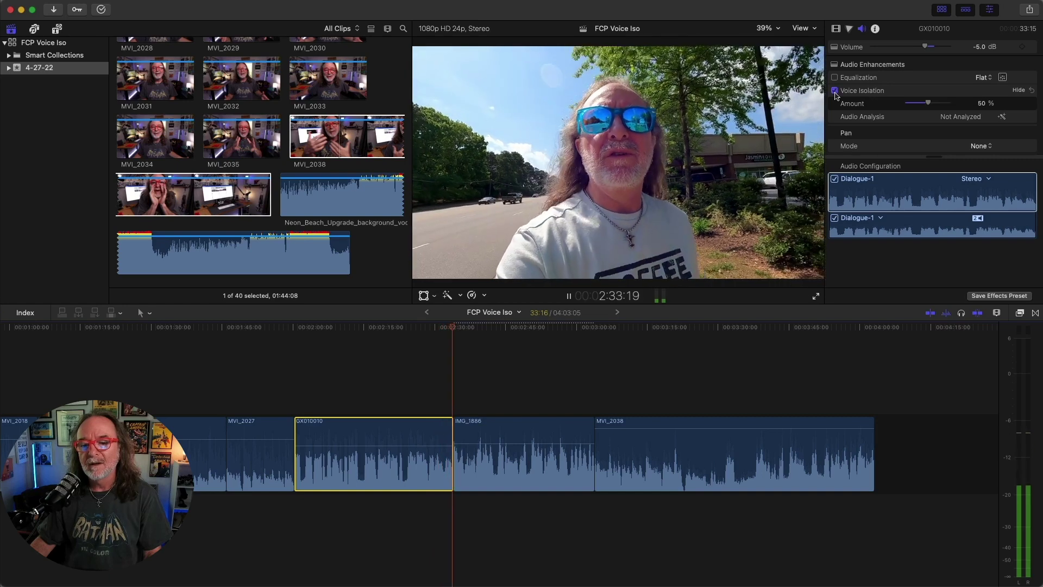
- Stop playback and select the IMG_1886 clip to view its audio settings
key(space)
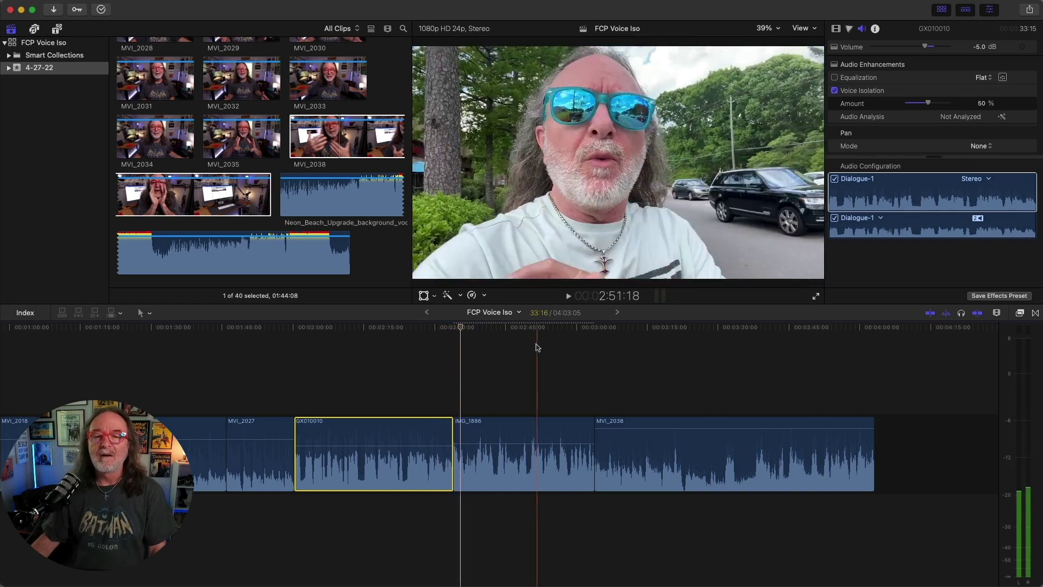
click(463, 350)
click(498, 469)
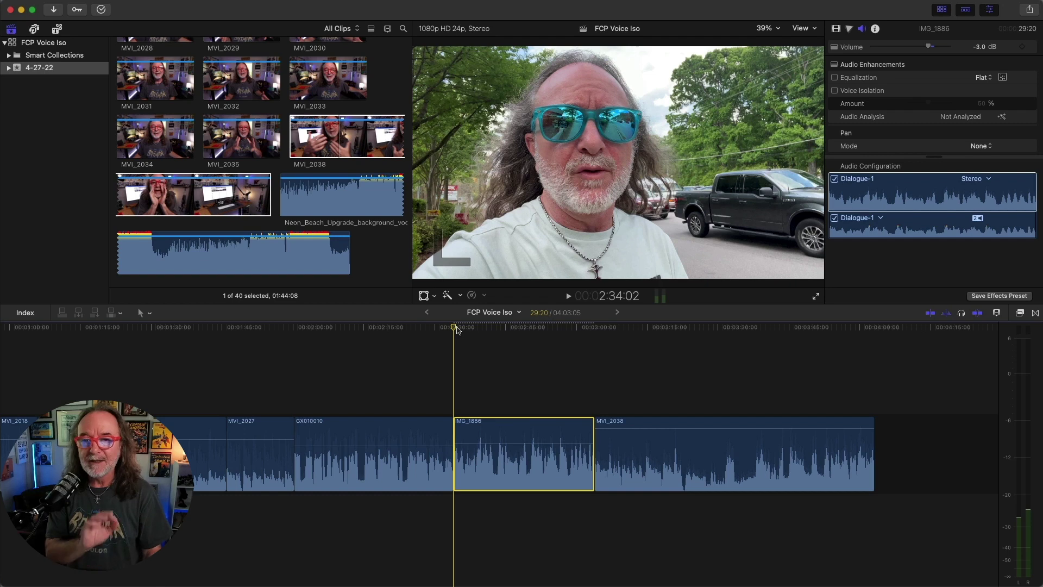
- Play IMG_1886 without Voice Isolation, return to its start, and focus its Audio Enhancements settings
key(space)
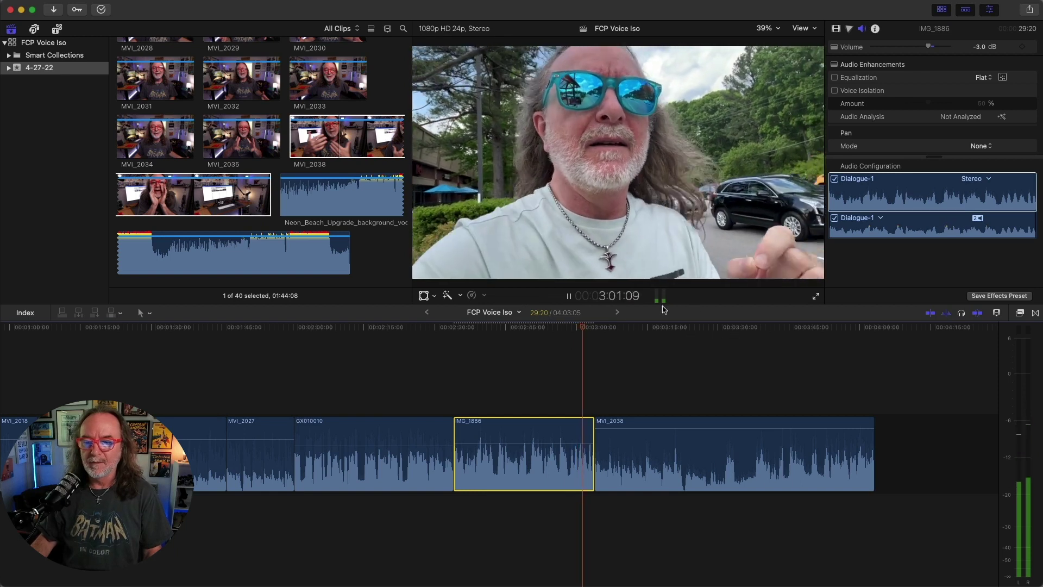
drag(568, 329, 458, 350)
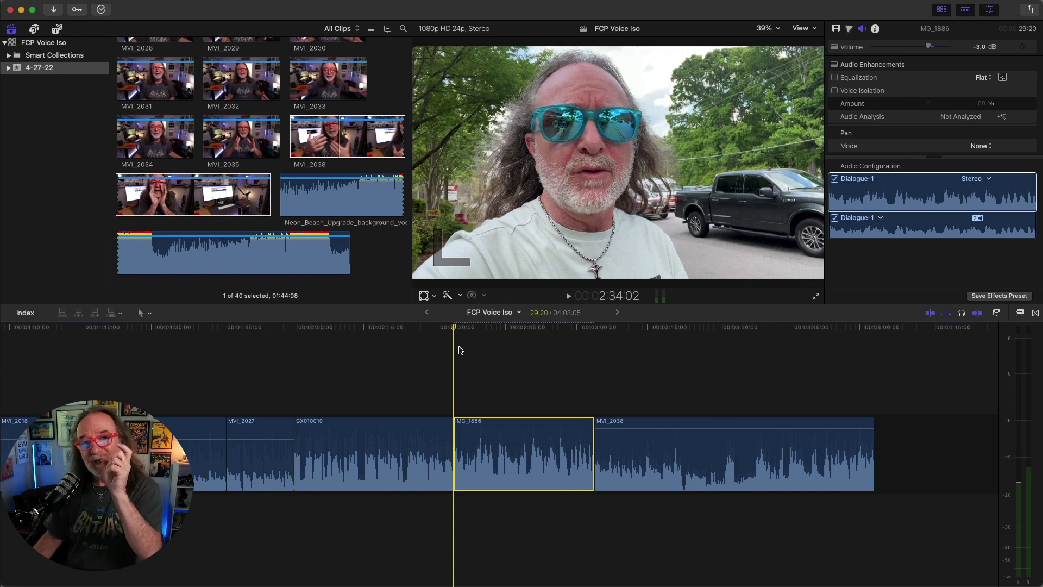
click(991, 134)
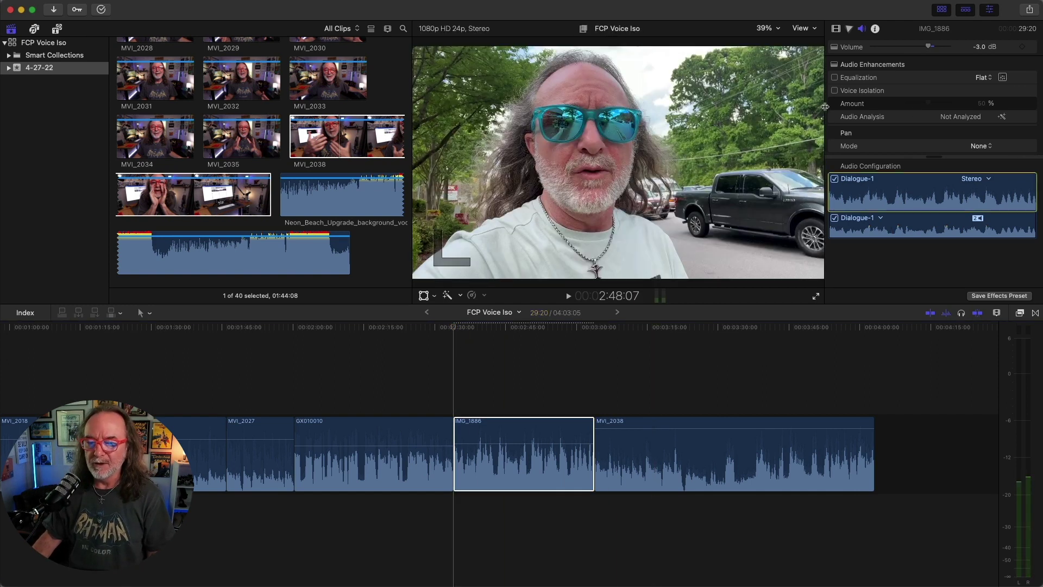
- Enable Voice Isolation on IMG_1886 and toggle it off and on during playback to compare
click(834, 90)
click(473, 350)
key(space)
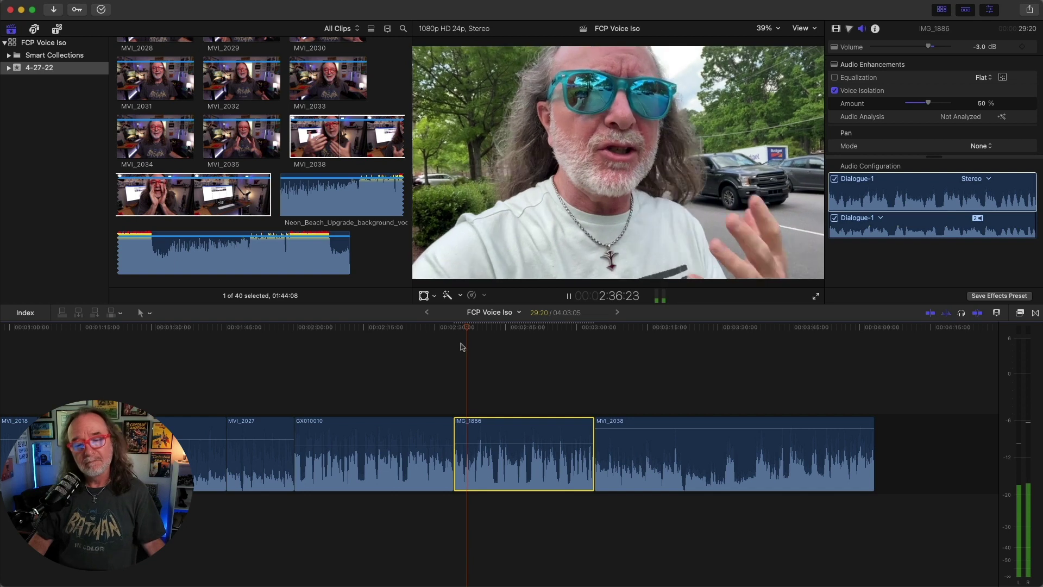
click(835, 91)
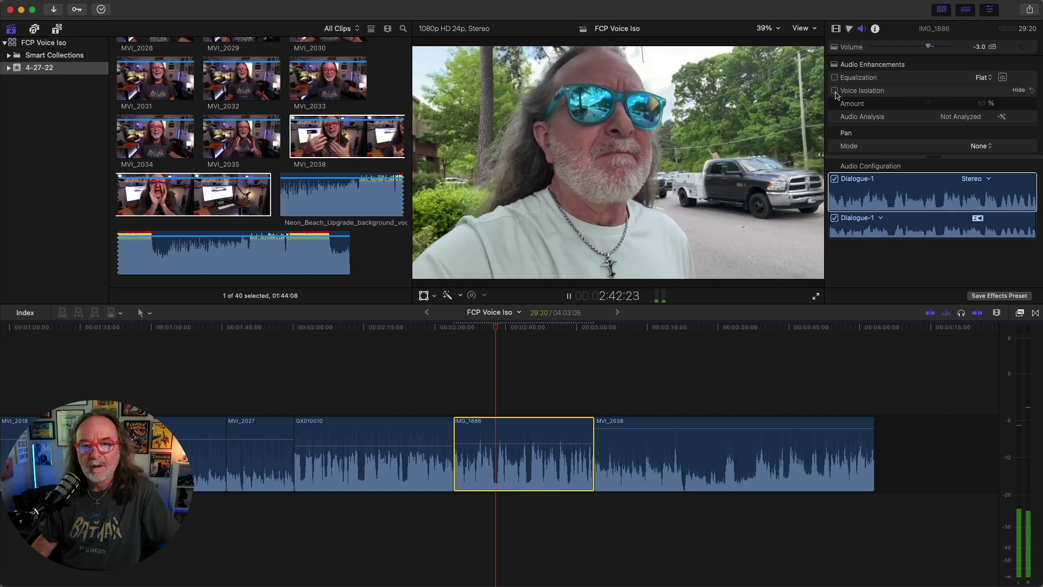
click(835, 91)
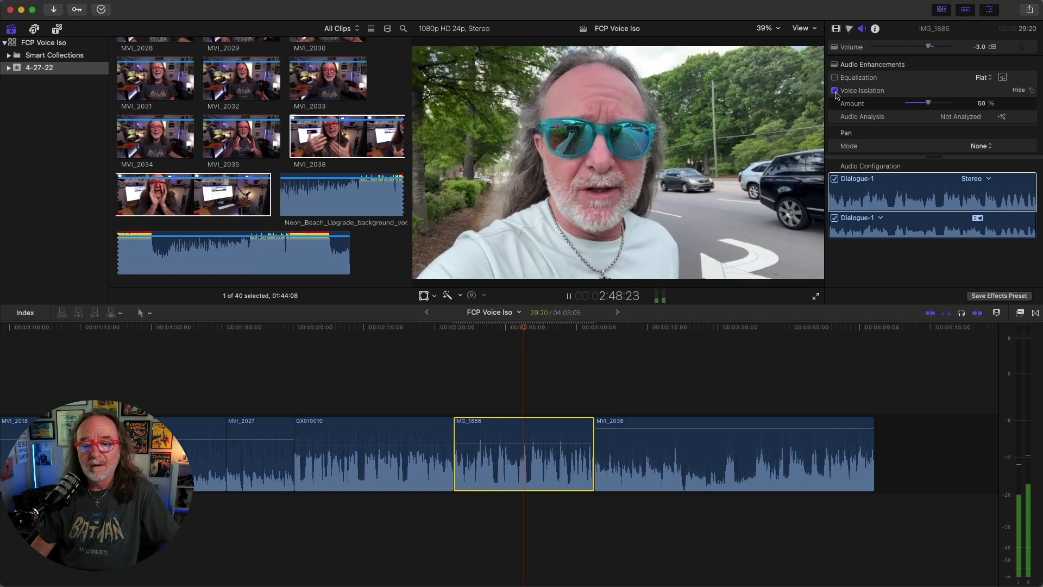
click(835, 91)
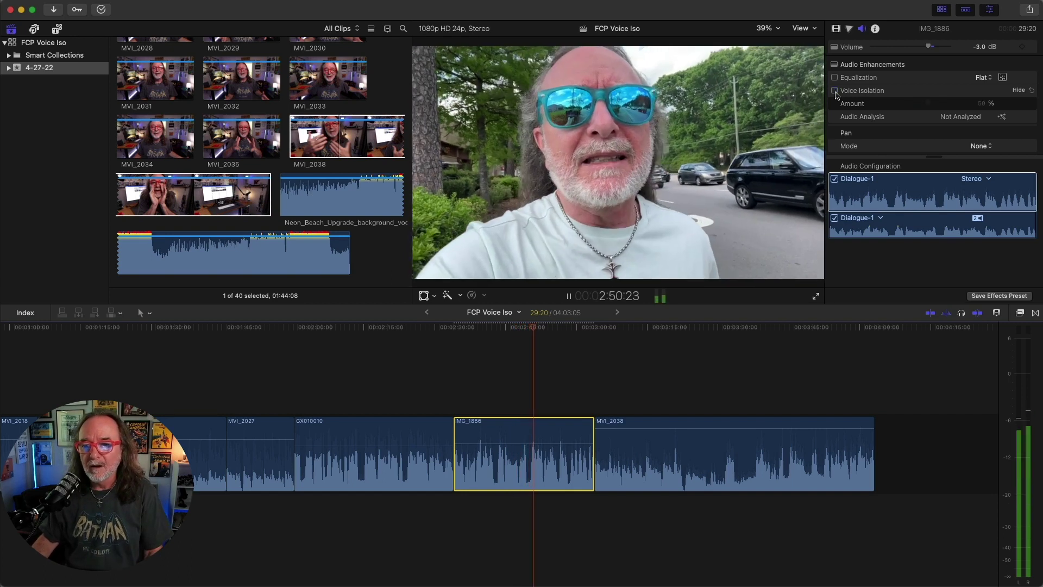
click(835, 93)
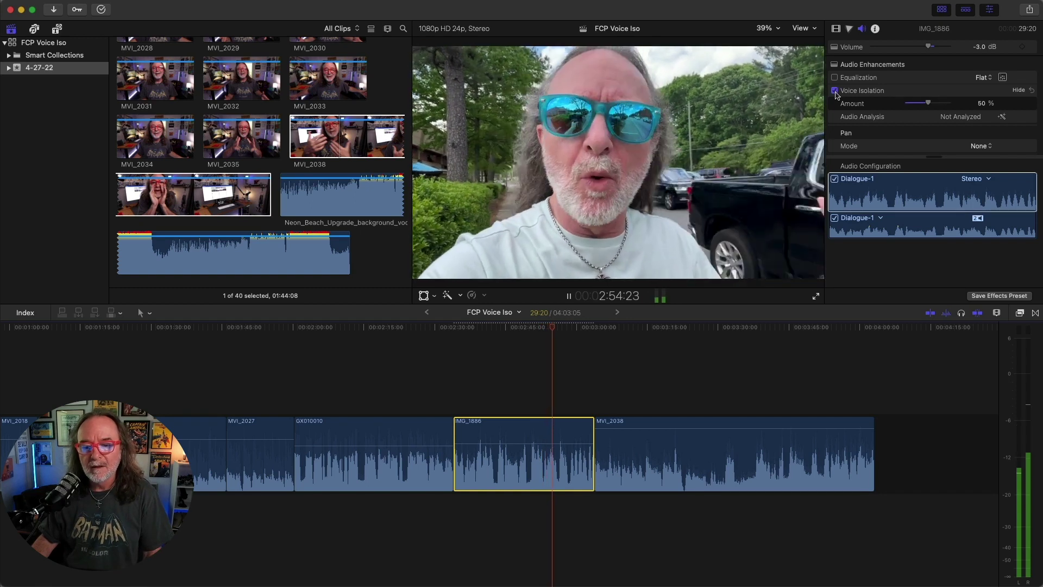
click(835, 90)
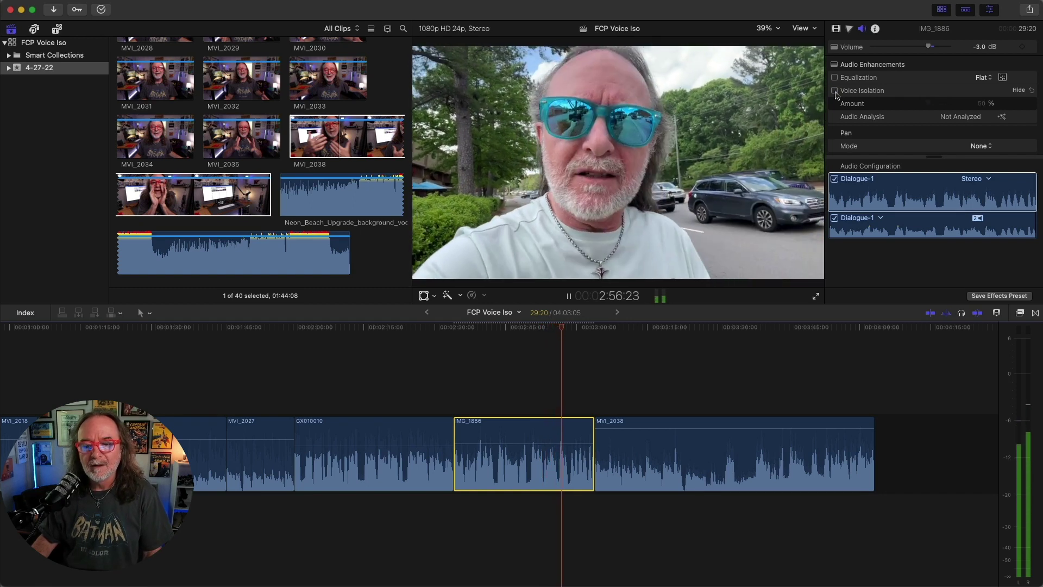
key(space)
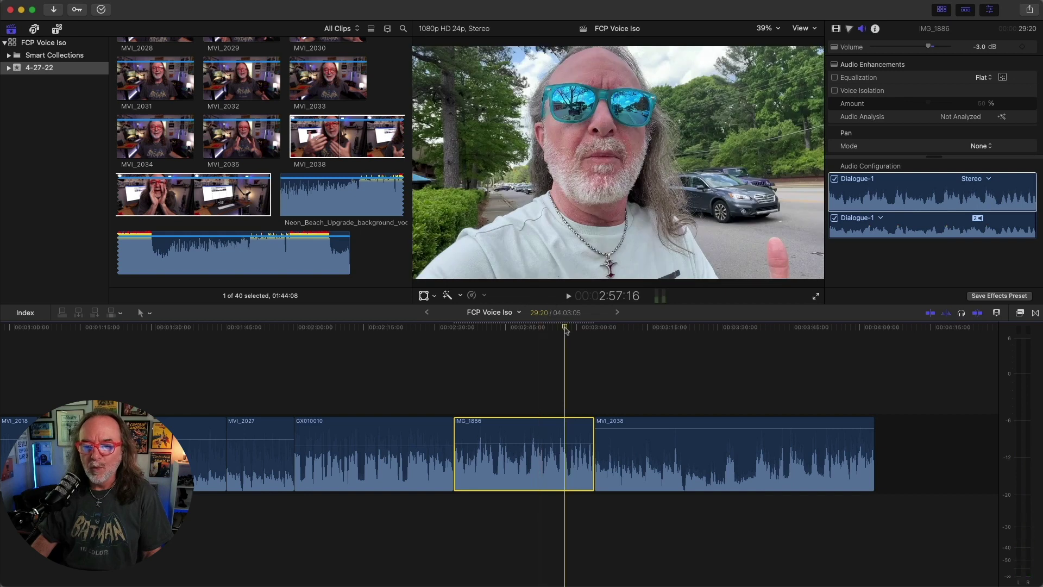
- Leave Voice Isolation on at 50% for IMG_1886, then select the MVI_2038 clip
click(834, 90)
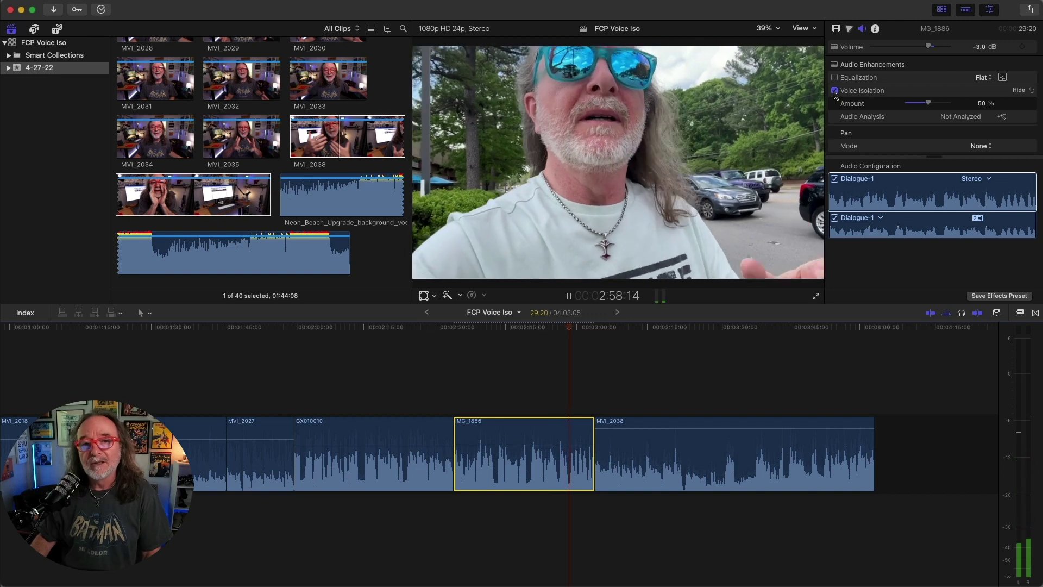
key(space)
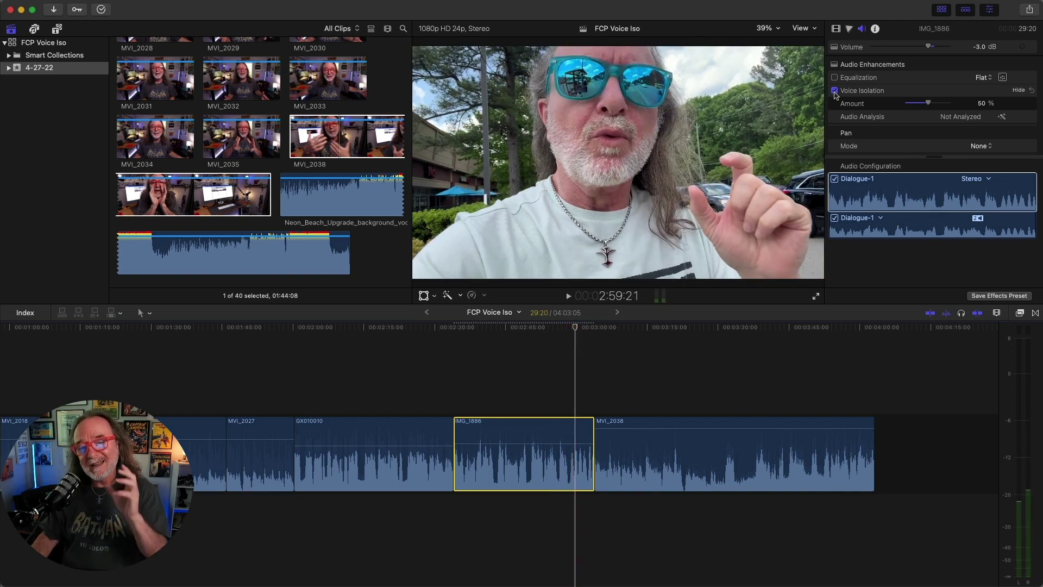
key(space)
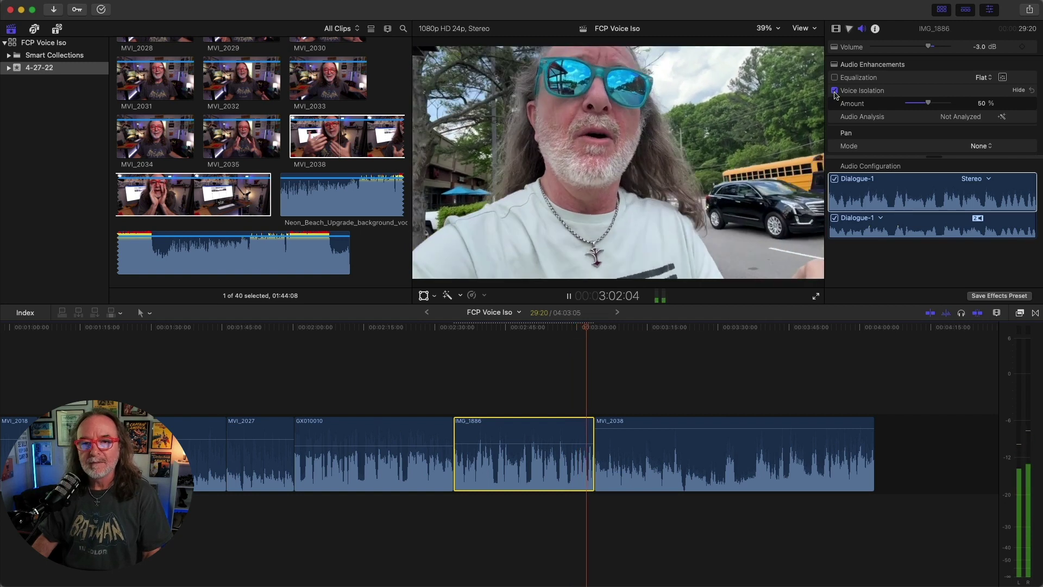
key(space)
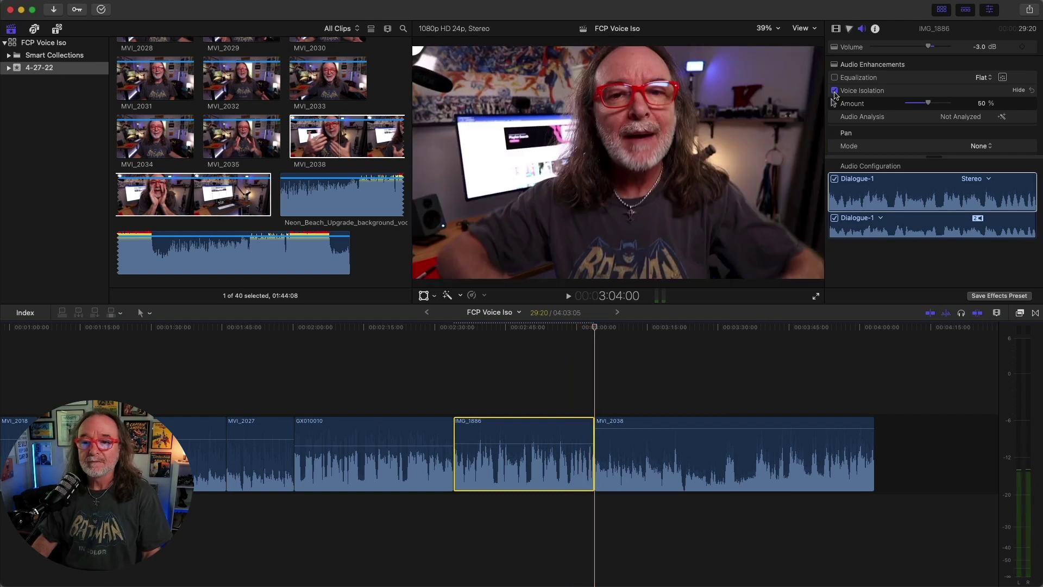
click(618, 441)
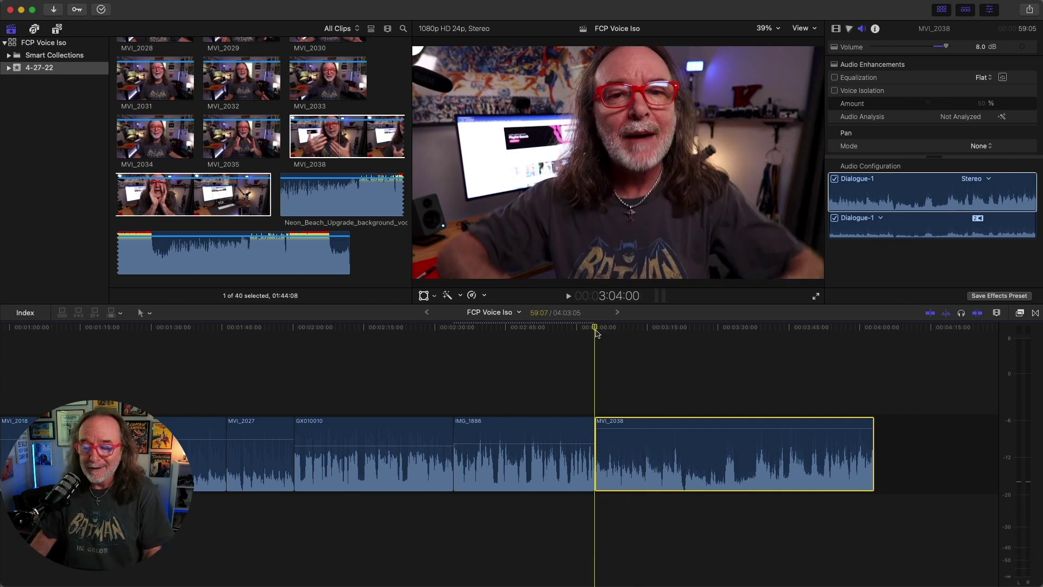
key(space)
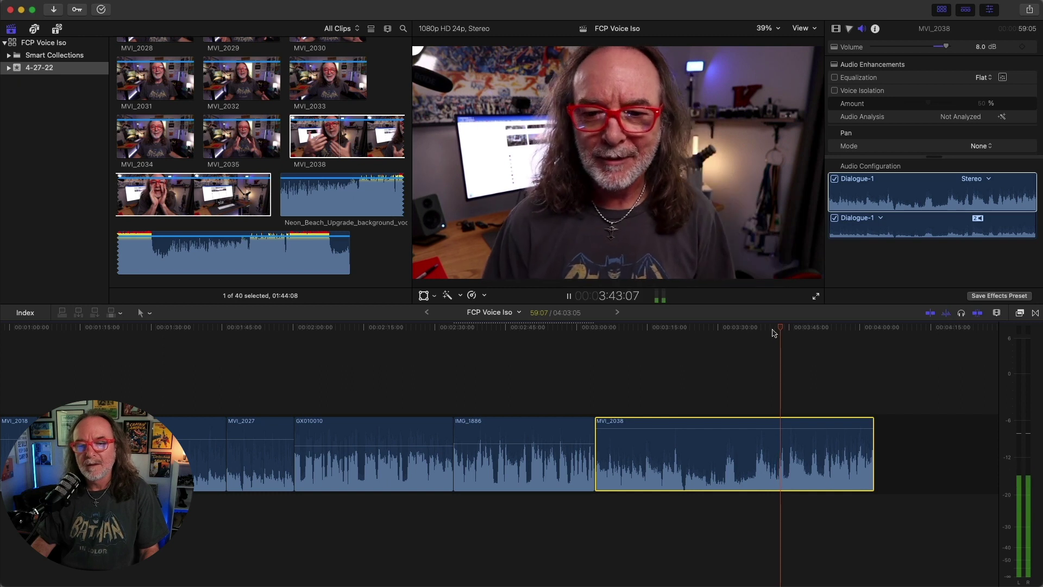
key(space)
click(803, 328)
drag(759, 333, 743, 336)
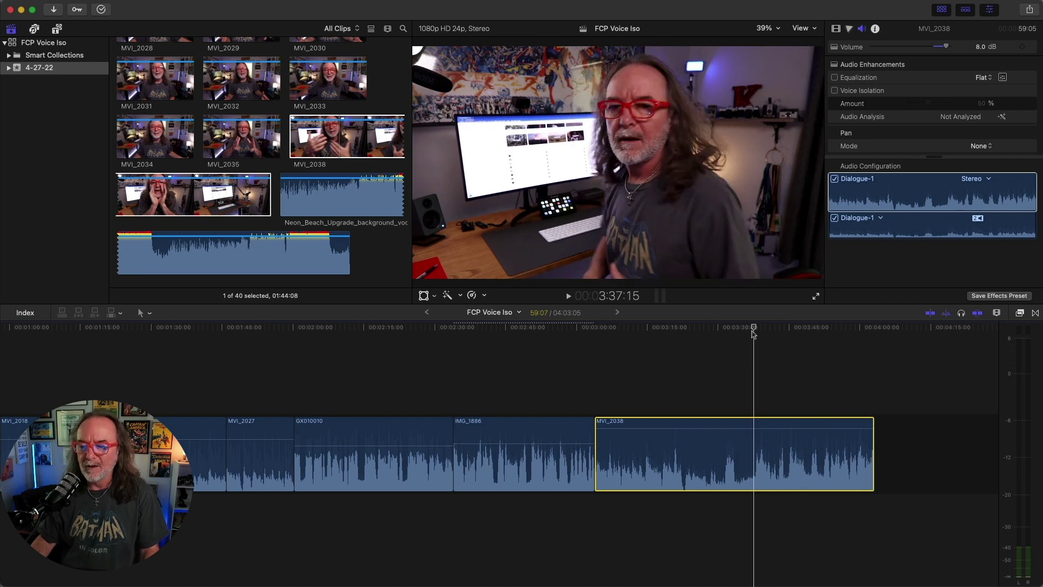
click(921, 162)
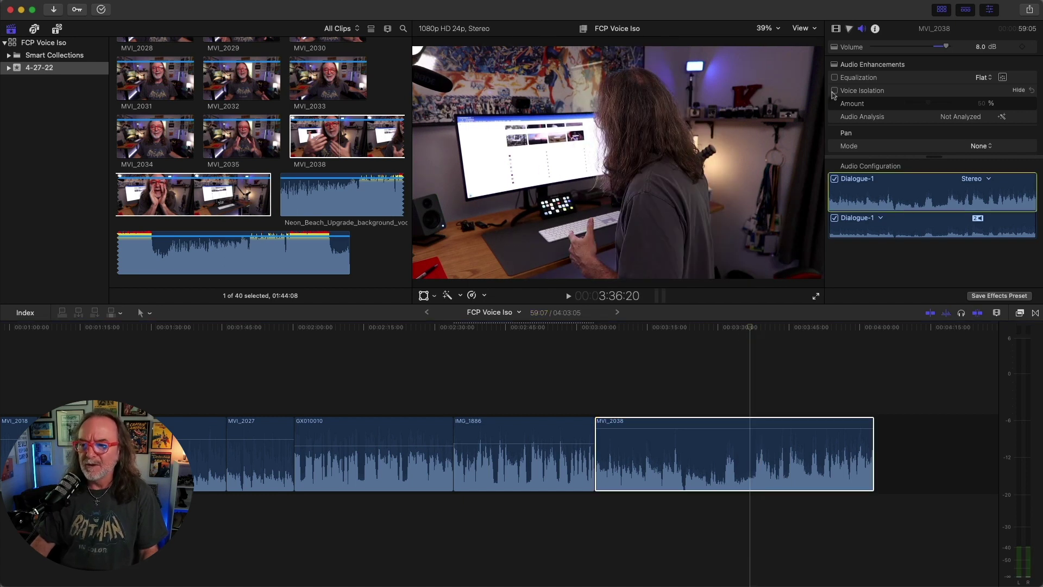
- Compare MVI_2038 with Voice Isolation off and on during playback, leaving it on at 50%
click(748, 382)
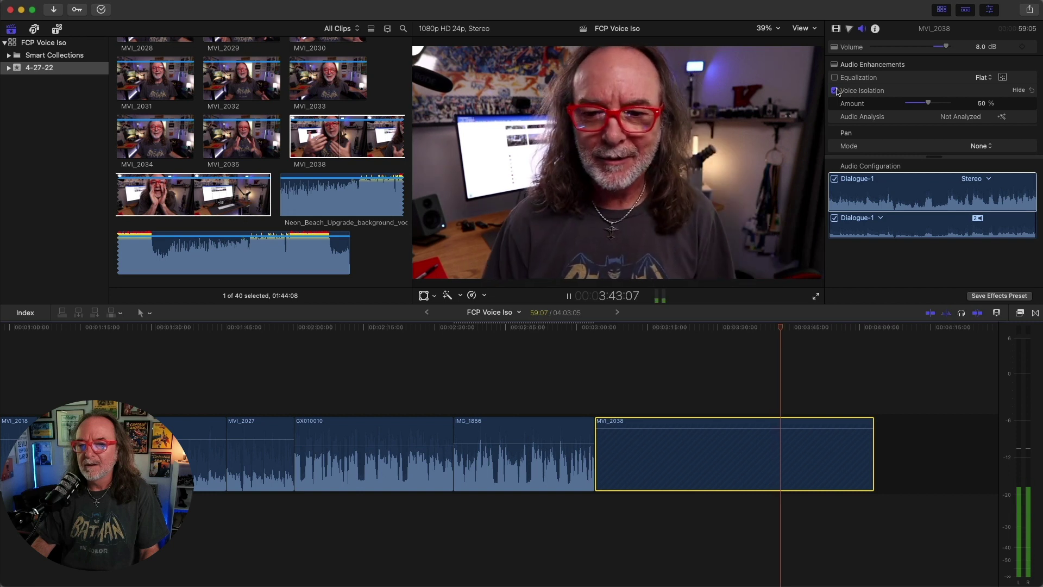
click(835, 91)
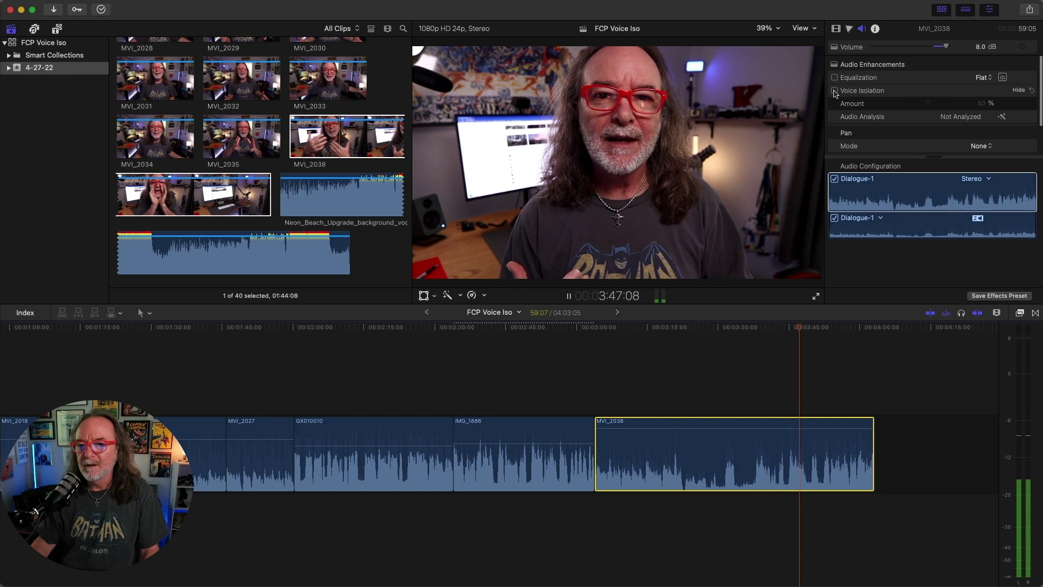
click(835, 90)
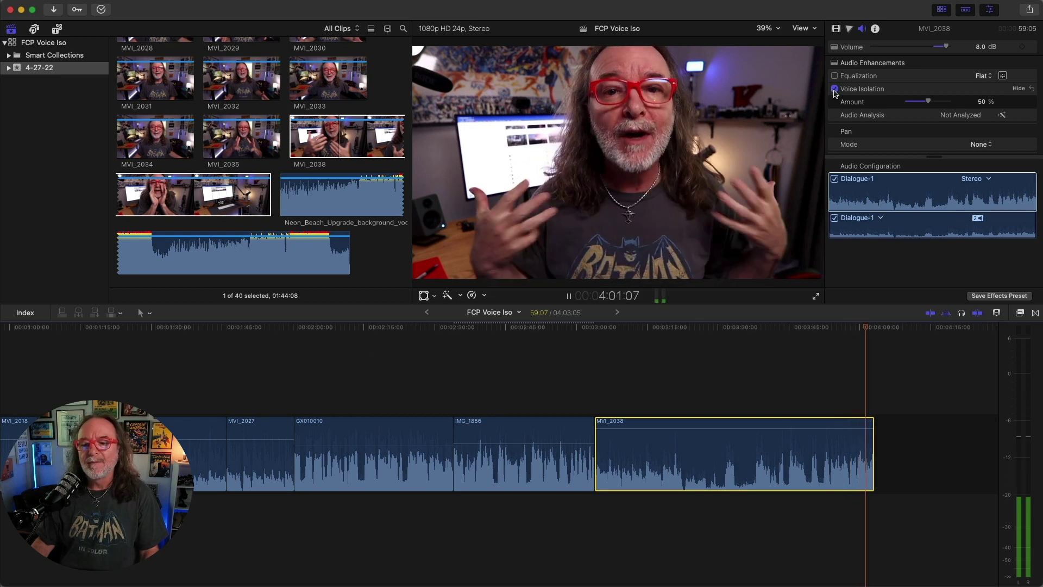
key(space)
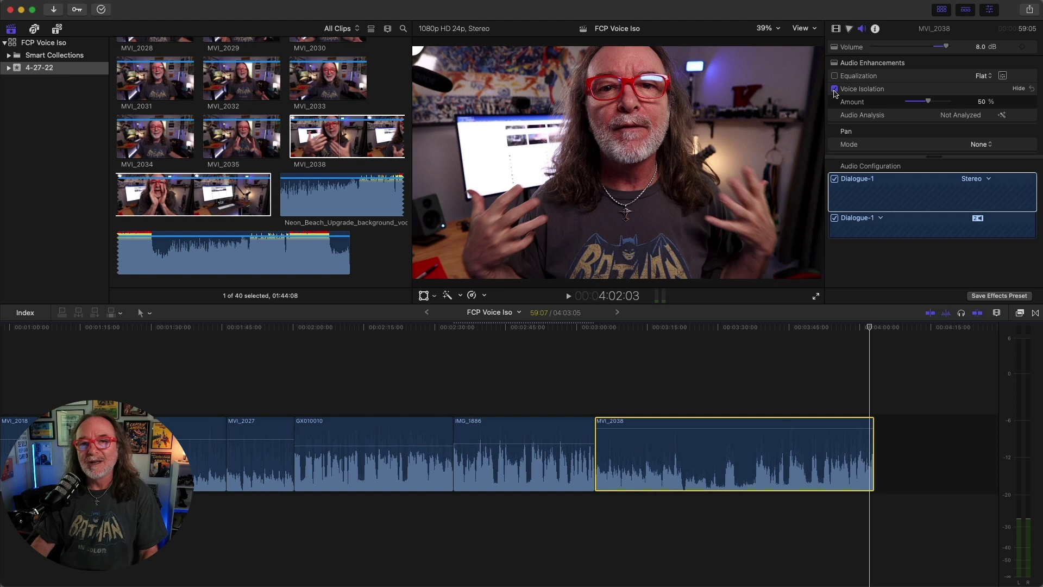